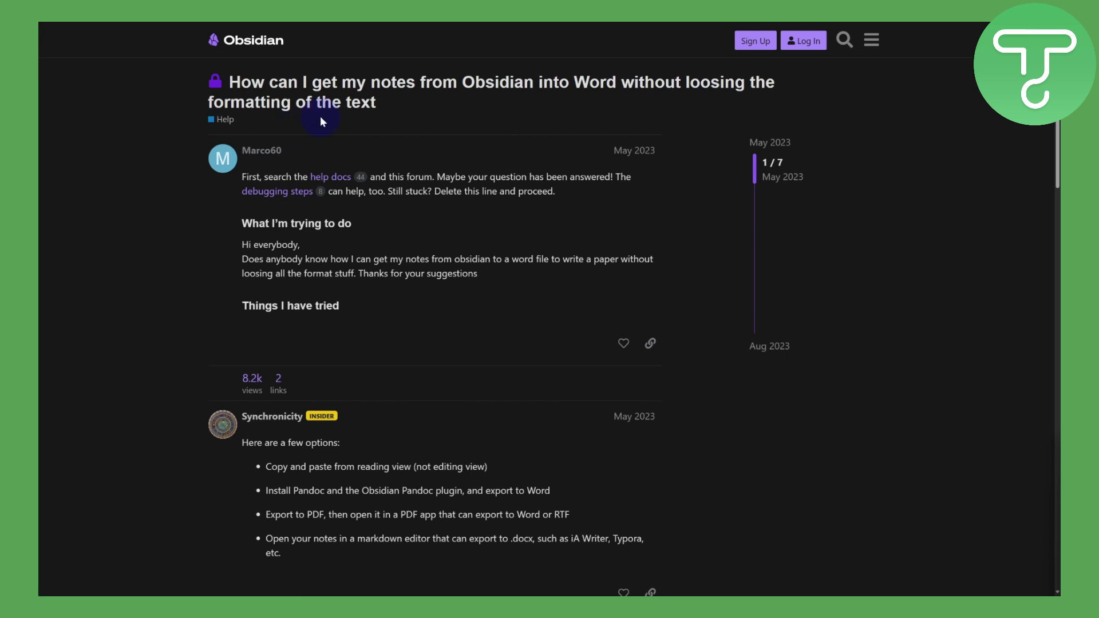
{"action": "scroll", "coordinate": [321, 115], "scroll_direction": "down", "scroll_amount": 2}
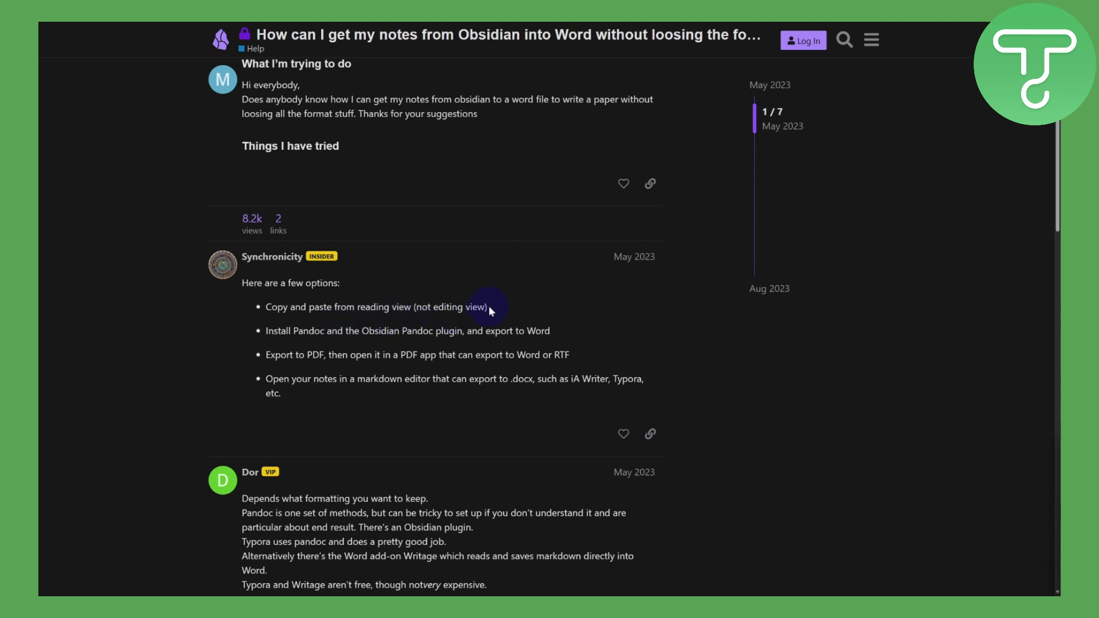
- Select 'reading view' in the first export suggestion, then 'Obsidian Pandoc plugin' in the second
{"action": "left_click_drag", "start_coordinate": [356, 307], "coordinate": [420, 308]}
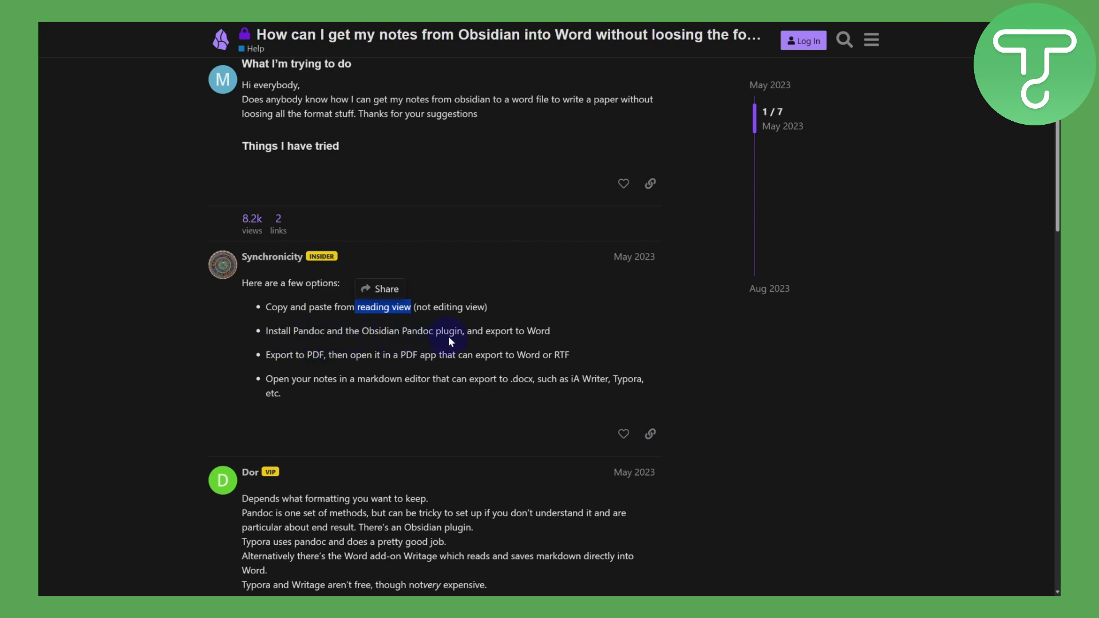
{"action": "left_click_drag", "start_coordinate": [462, 332], "coordinate": [362, 332]}
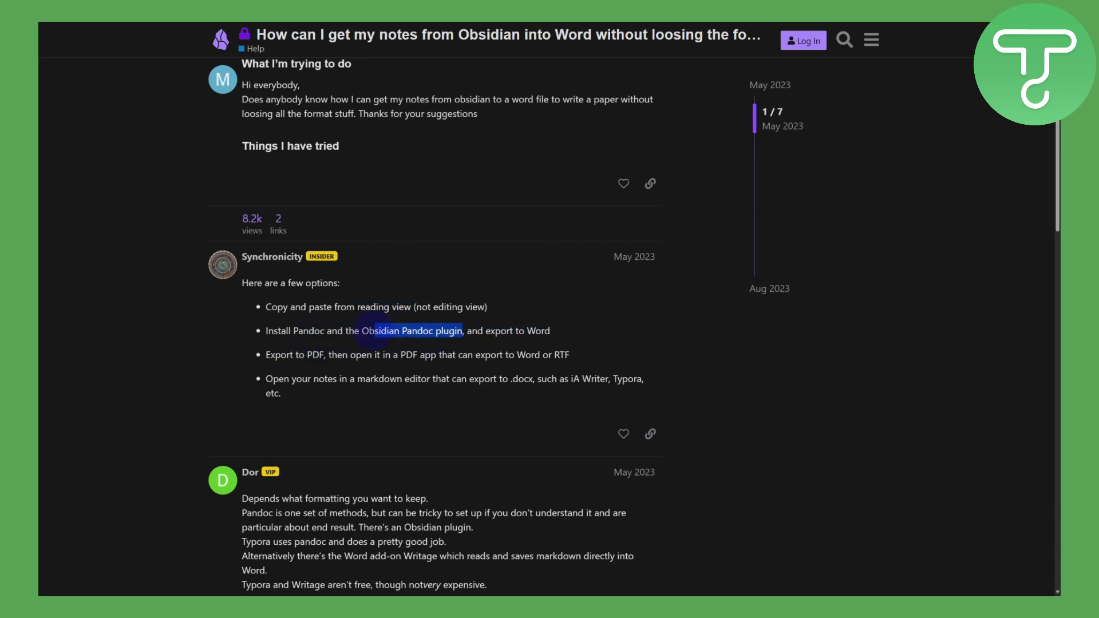